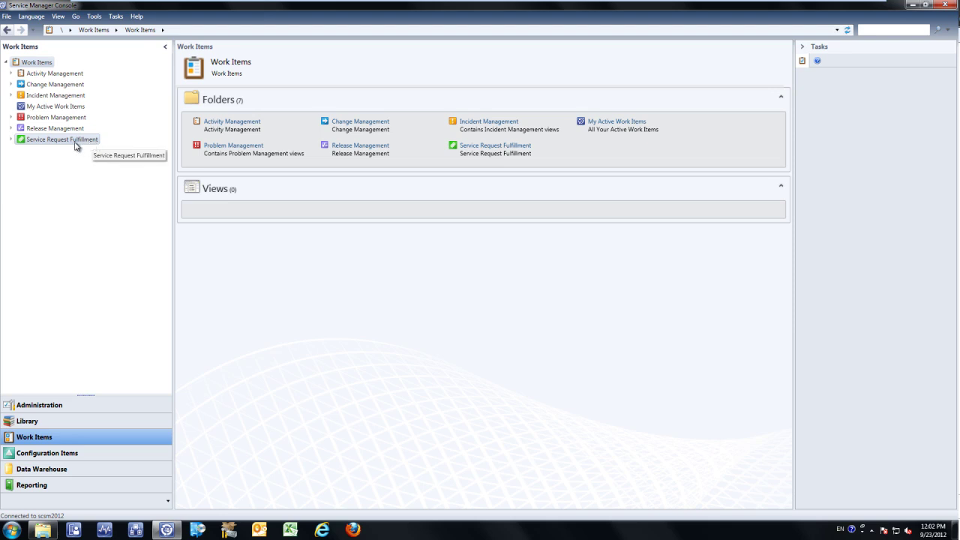
View the service requests assigned to the current analyst under Service Request Fulfillment
{"action": "left_click", "coordinate": [11, 140]}
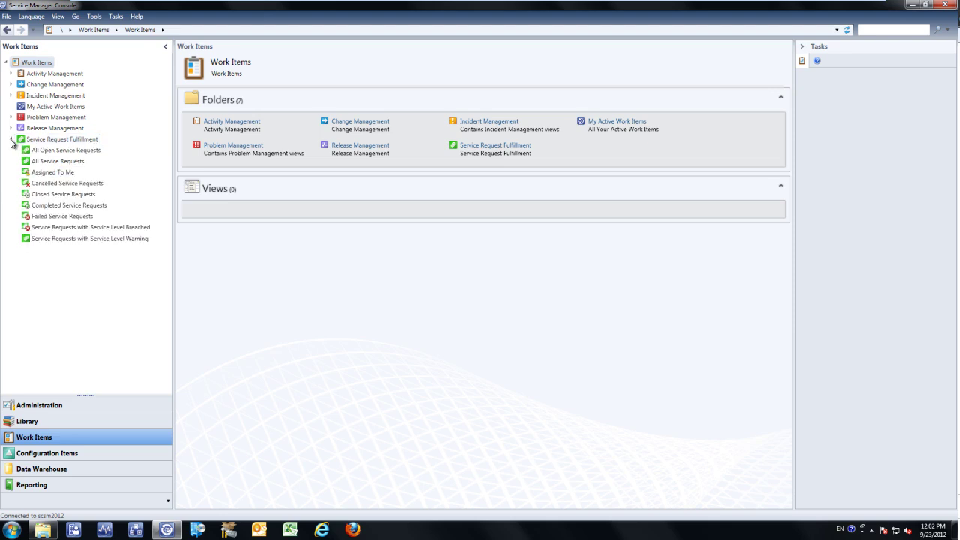
{"action": "left_click", "coordinate": [72, 175]}
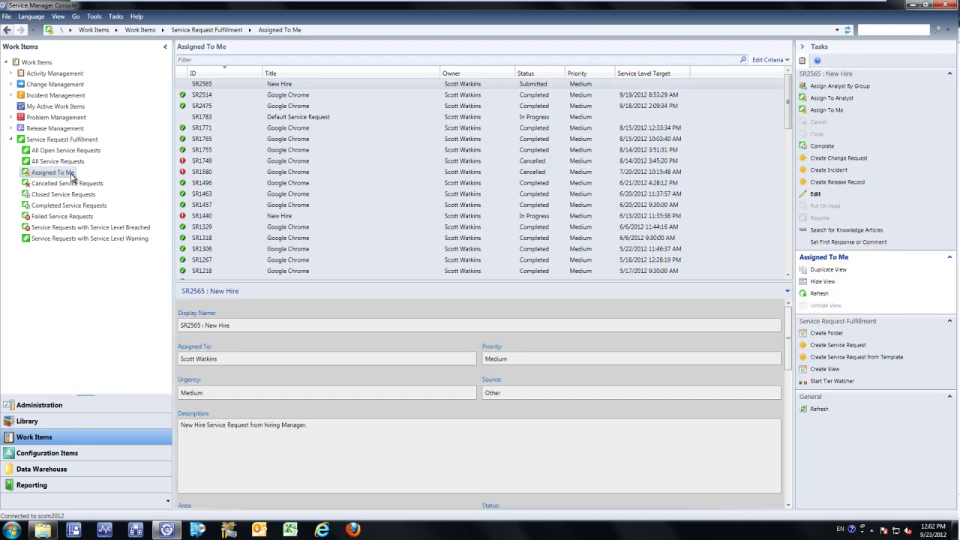
{"action": "left_click", "coordinate": [11, 139]}
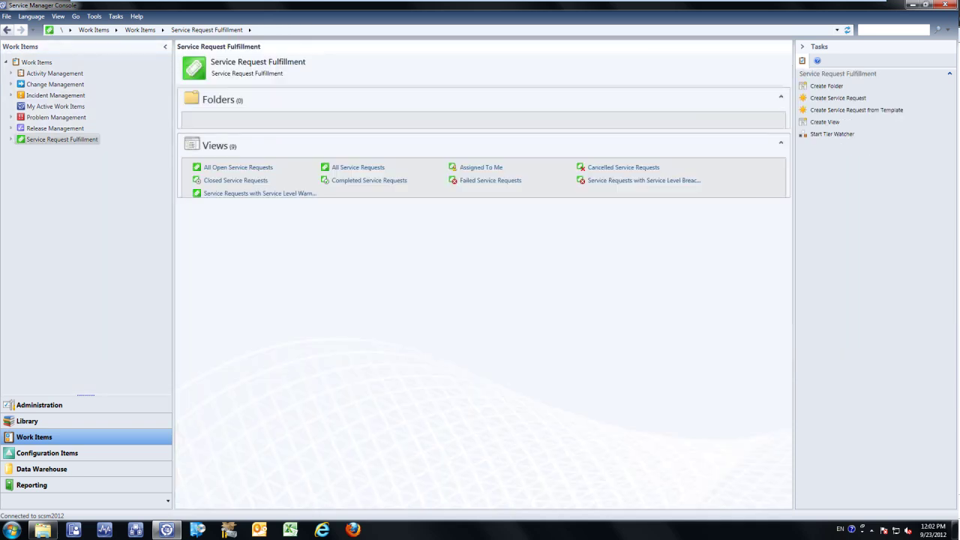
View the My Problems list under Problem Management
{"action": "left_click", "coordinate": [11, 117]}
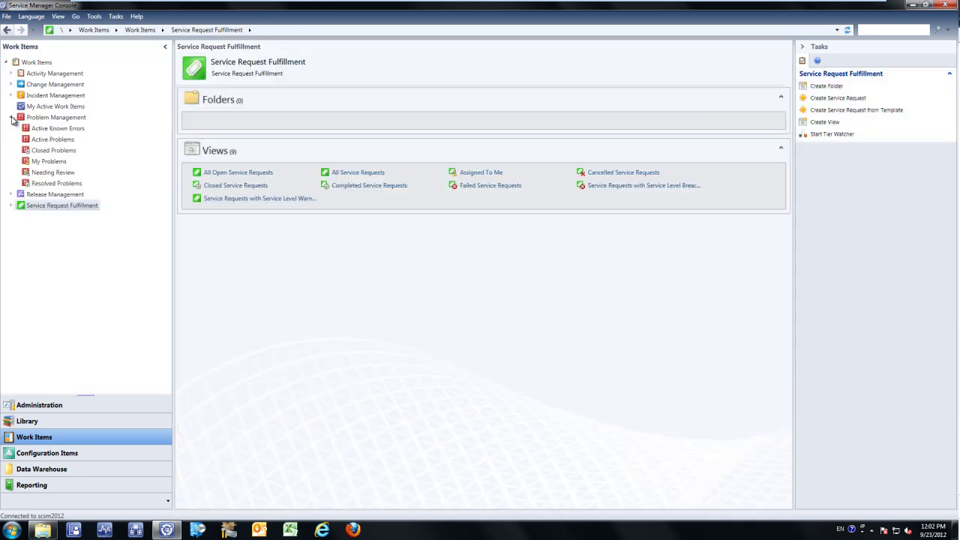
{"action": "left_click", "coordinate": [64, 164]}
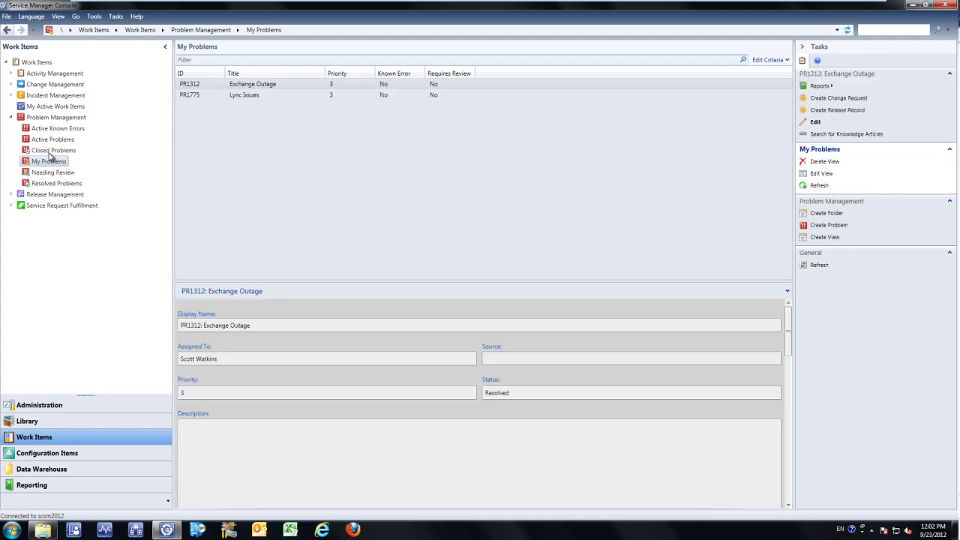
{"action": "left_click", "coordinate": [12, 118]}
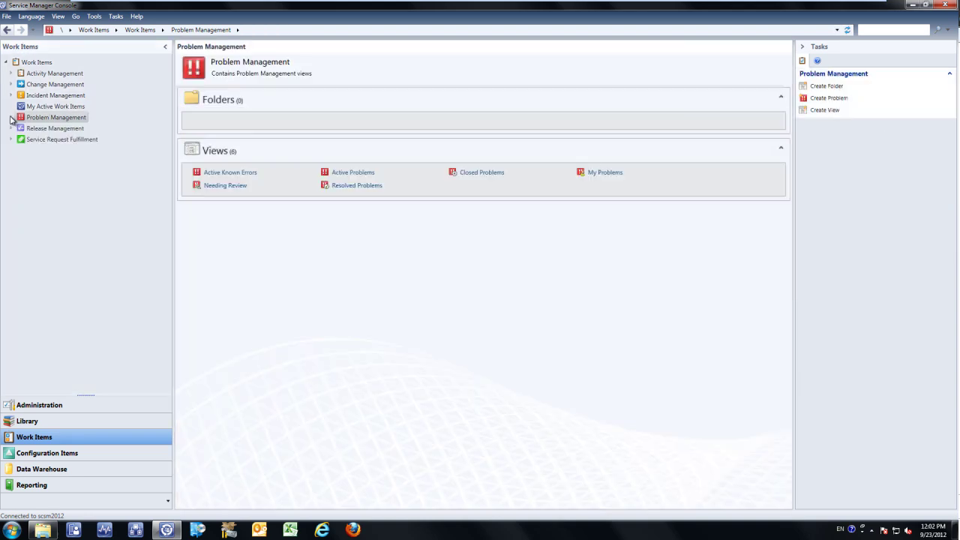
View the Assigned To Me list under Incident Management
{"action": "left_click", "coordinate": [11, 96]}
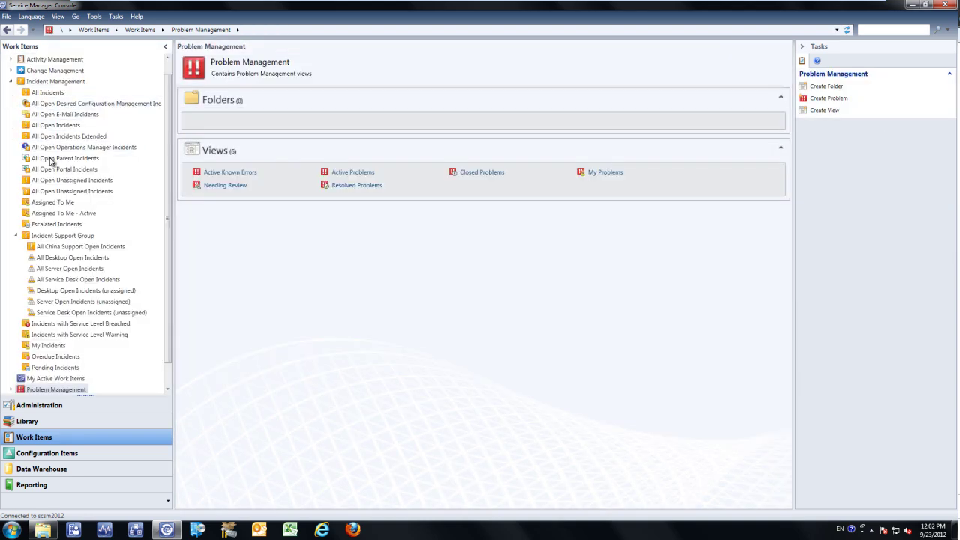
{"action": "left_click", "coordinate": [66, 202]}
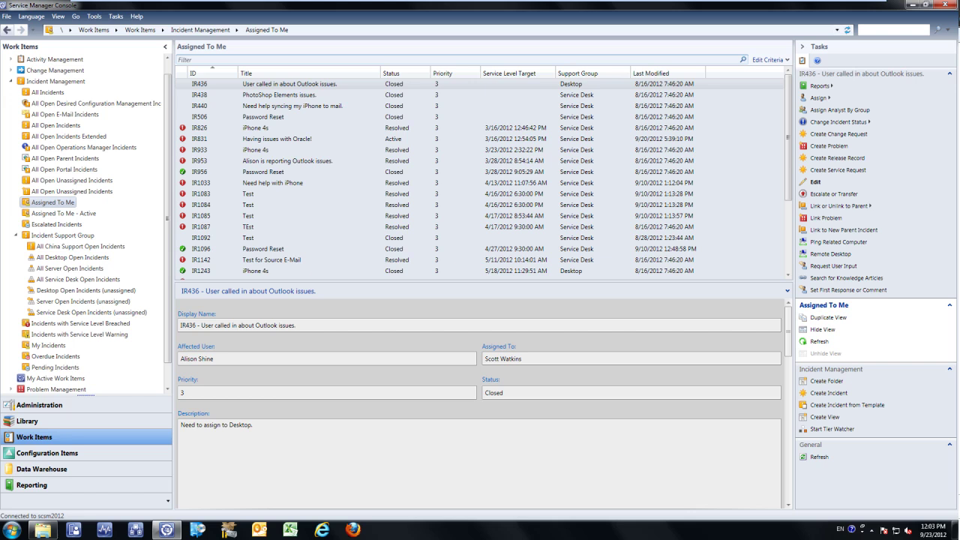
{"action": "left_click", "coordinate": [117, 282]}
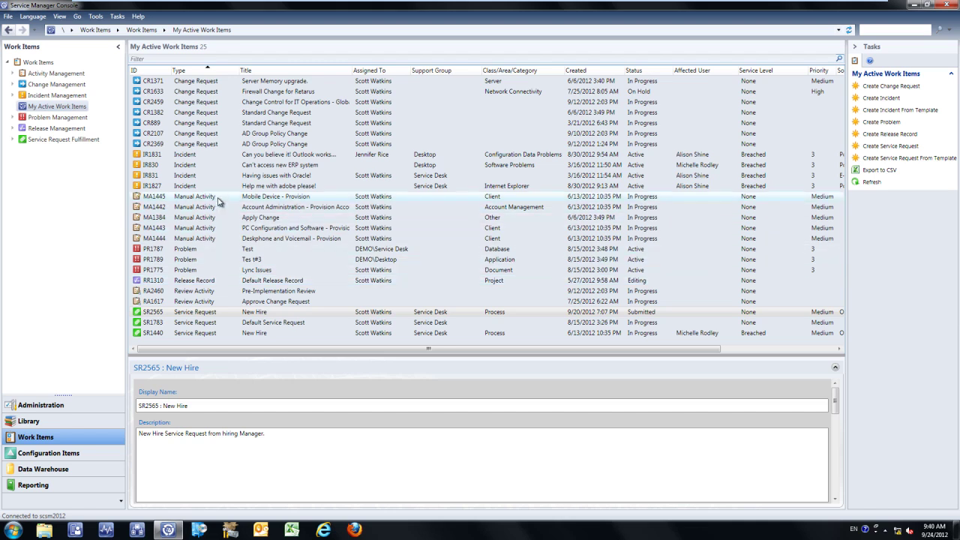
Filter My Active Work Items by the affected user's first name, and clear the filter again
{"action": "left_click", "coordinate": [212, 155]}
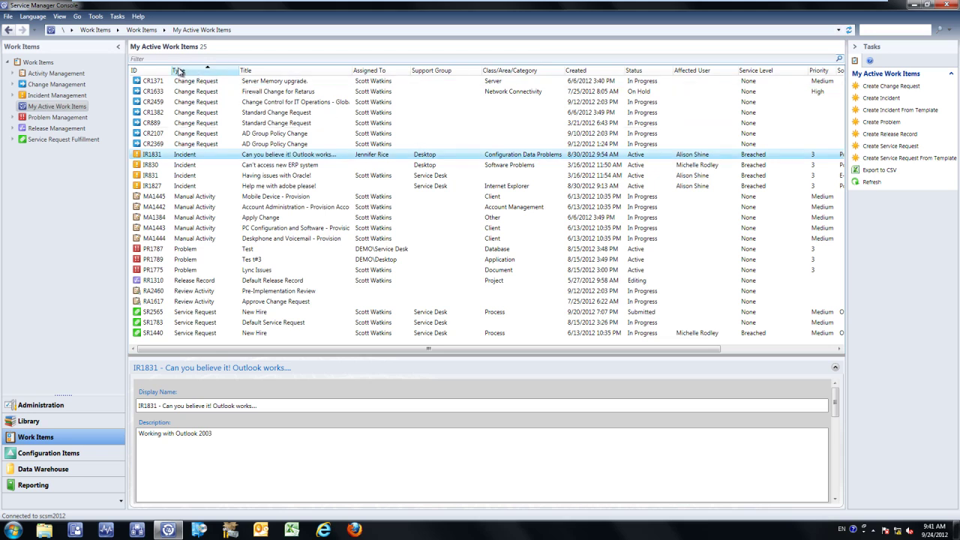
{"action": "left_click", "coordinate": [142, 60]}
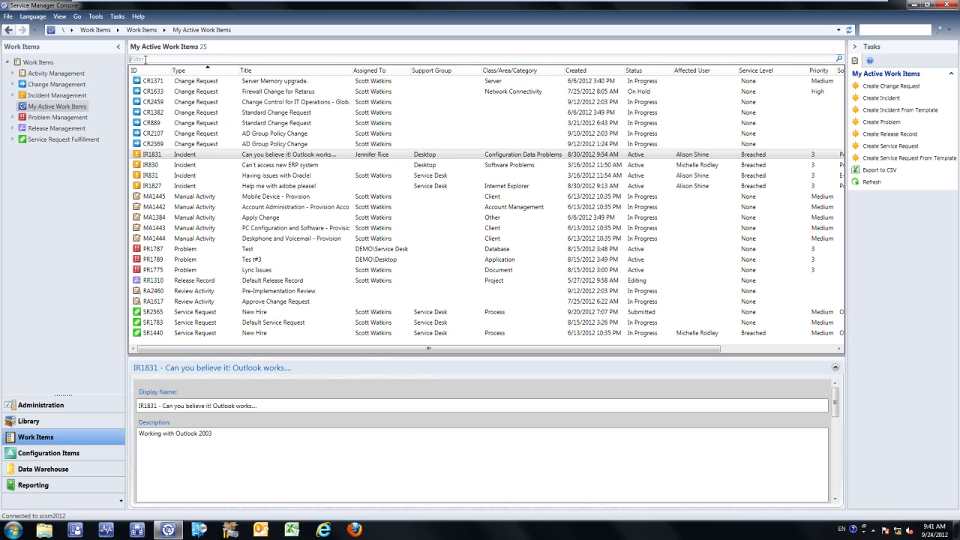
{"action": "type", "text": "alison"}
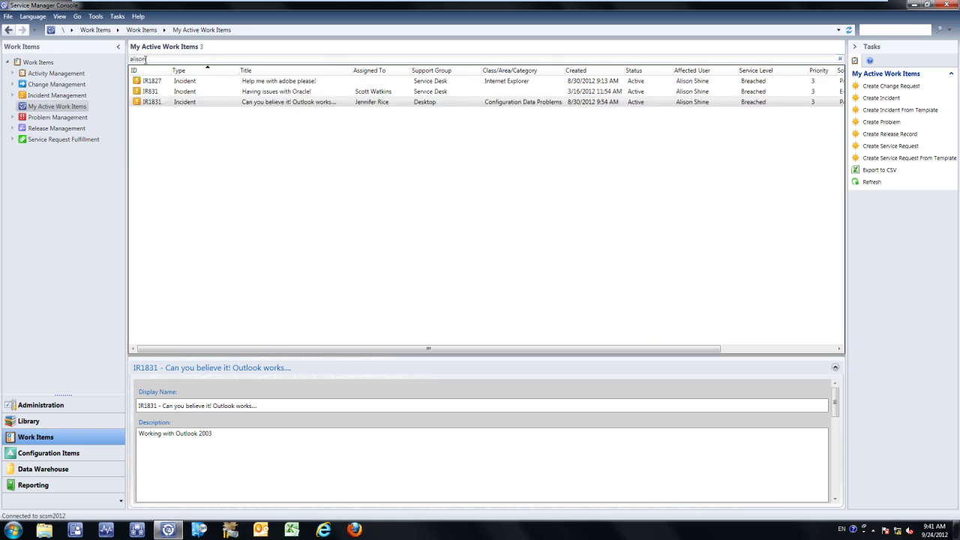
{"action": "double_click", "coordinate": [145, 59]}
{"action": "key", "text": "BackSpace"}
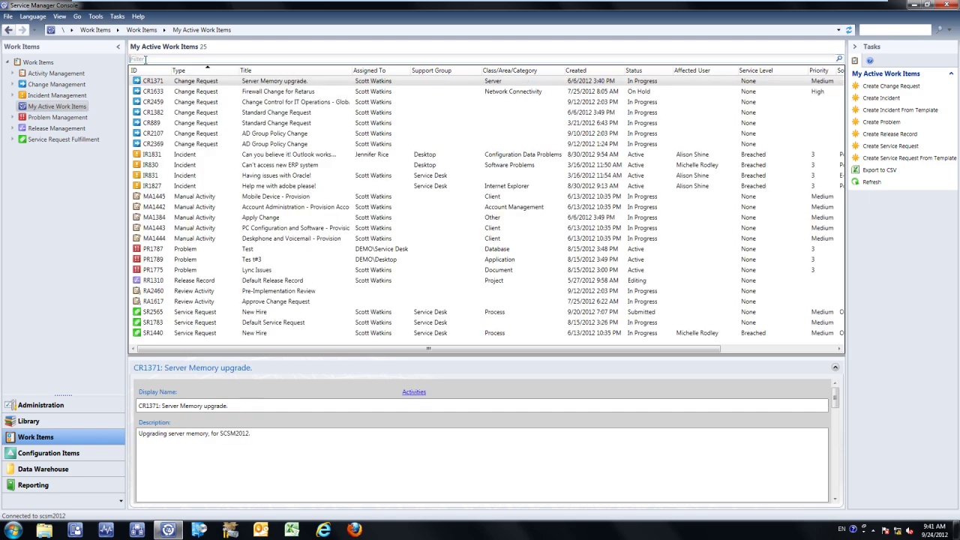
Rearrange the list columns so Title follows Assigned To, and Class/Area/Category and Created precede Support Group
{"action": "left_click_drag", "start_coordinate": [252, 71], "coordinate": [410, 70]}
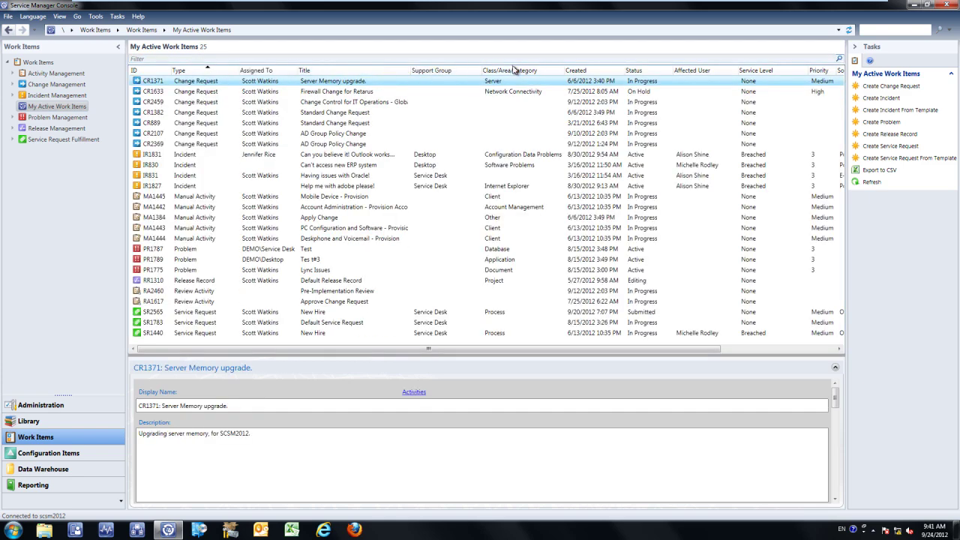
{"action": "left_click_drag", "start_coordinate": [514, 70], "coordinate": [416, 71]}
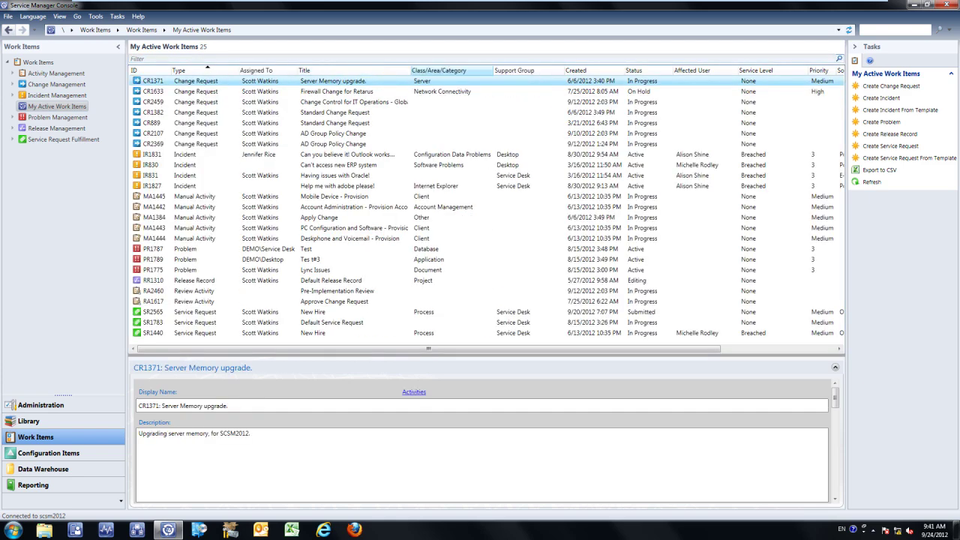
{"action": "left_click_drag", "start_coordinate": [505, 75], "coordinate": [506, 72]}
Sort the work items by Created, by Class/Area/Category, and finally by Title in descending order
{"action": "left_click", "coordinate": [517, 70]}
{"action": "left_click", "coordinate": [518, 70]}
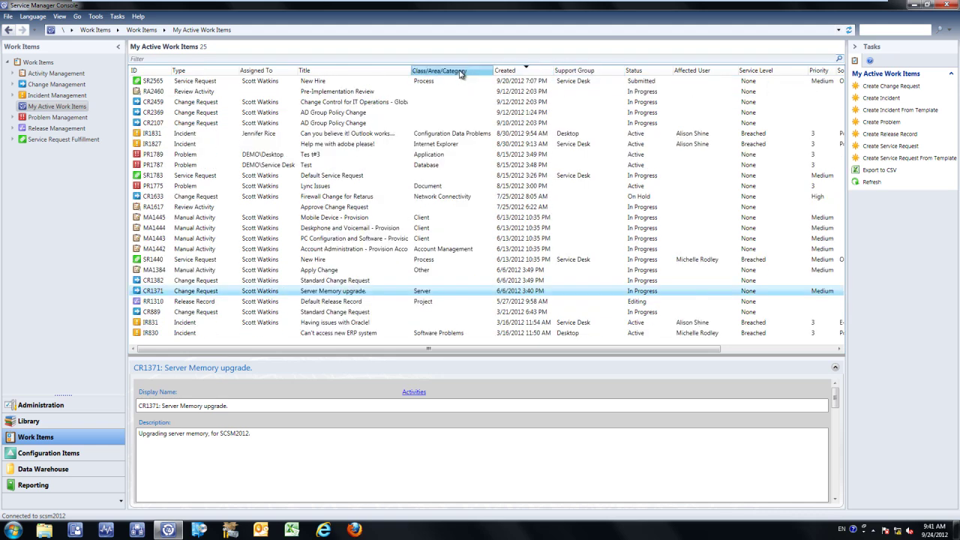
{"action": "left_click", "coordinate": [460, 71]}
{"action": "left_click", "coordinate": [384, 71]}
{"action": "left_click", "coordinate": [383, 71]}
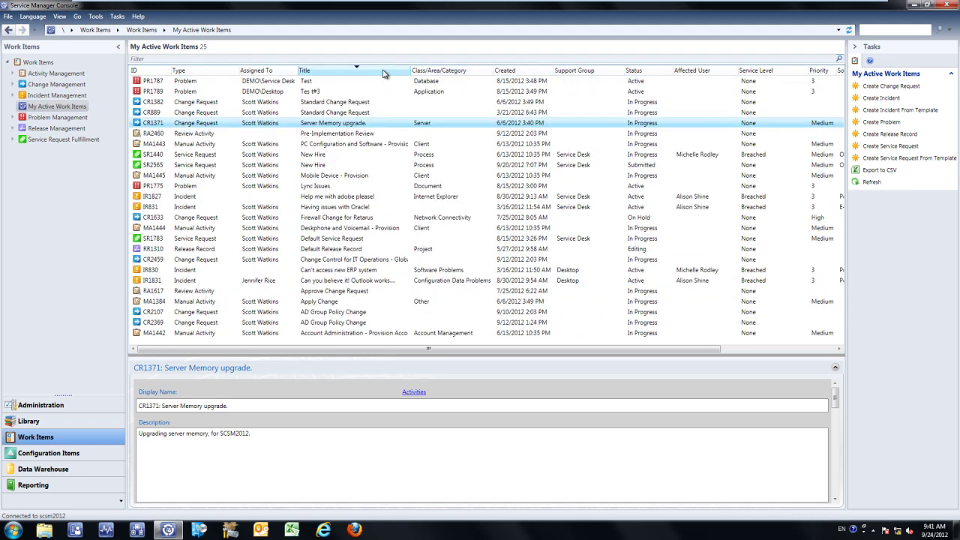
Group the active work items by Type and sort them by Type in ascending order
{"action": "right_click", "coordinate": [219, 71]}
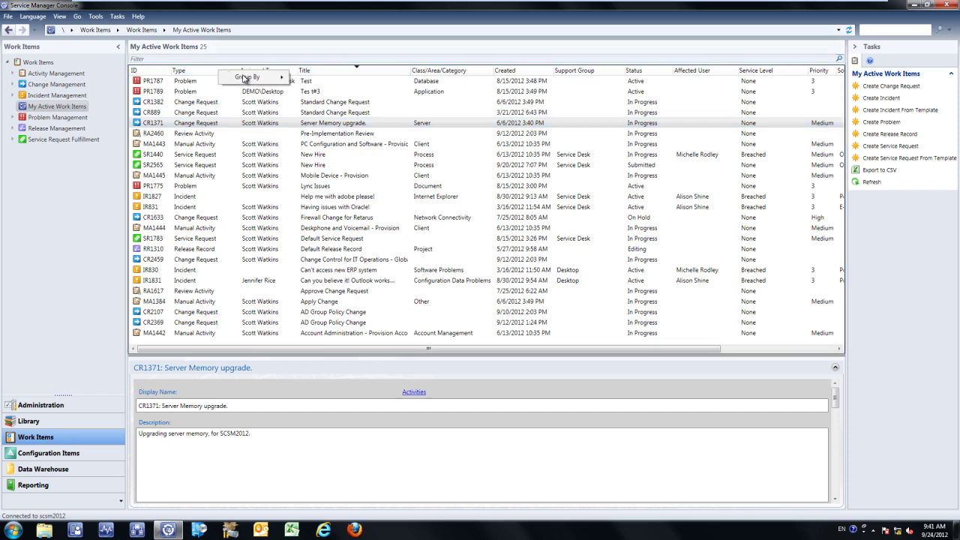
{"action": "mouse_move", "coordinate": [246, 78]}
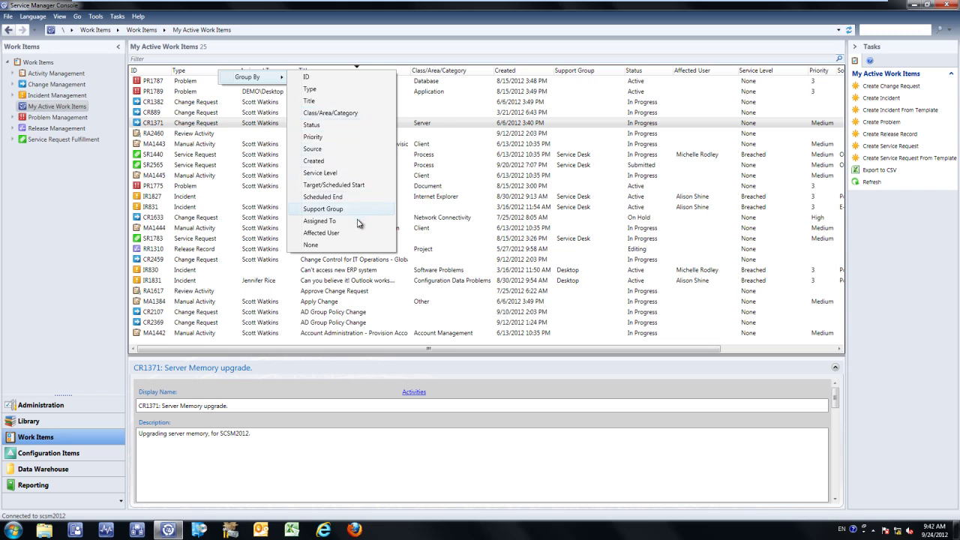
{"action": "left_click", "coordinate": [375, 89]}
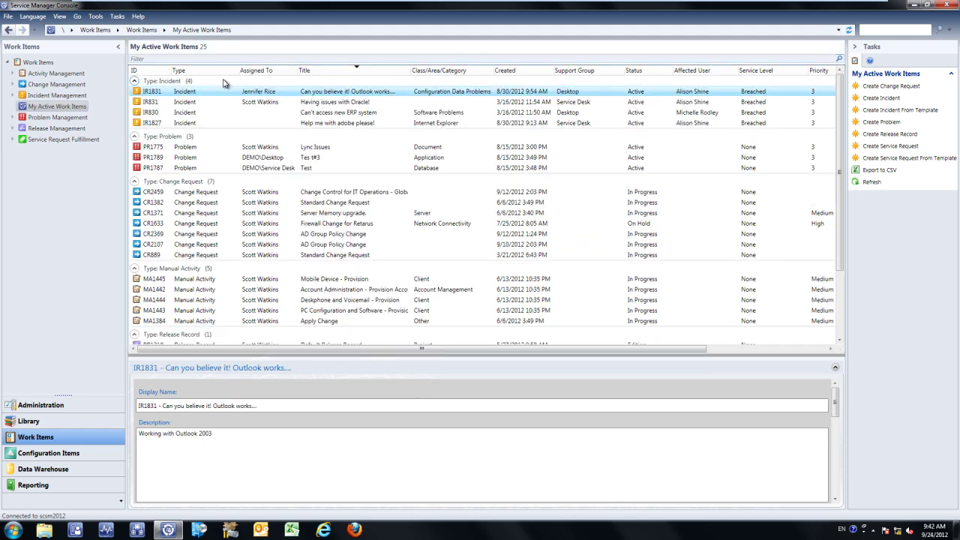
{"action": "left_click", "coordinate": [221, 74]}
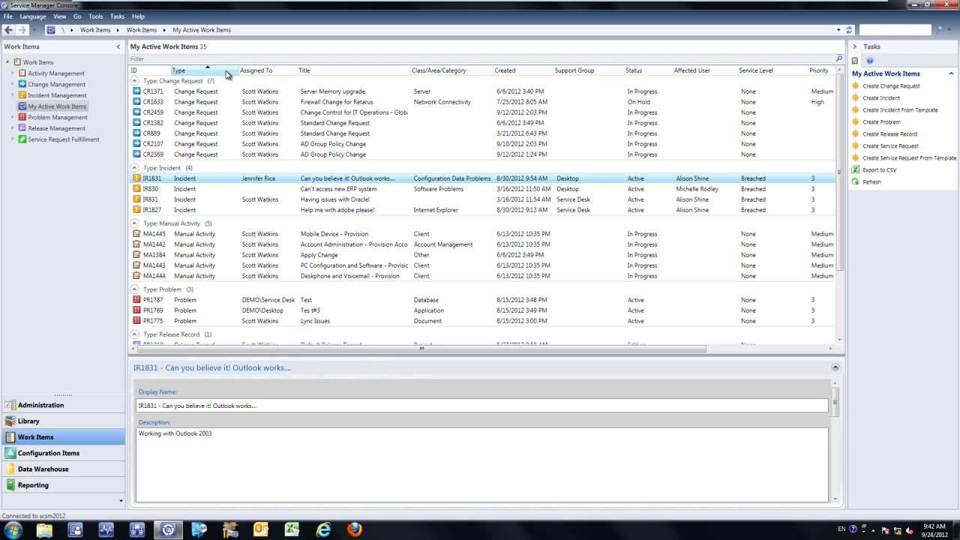
Examine the type-specific actions offered for the "Can you believe it! Outlook works..." incident and the "Mobile Device - Provision" manual activity
{"action": "right_click", "coordinate": [220, 180]}
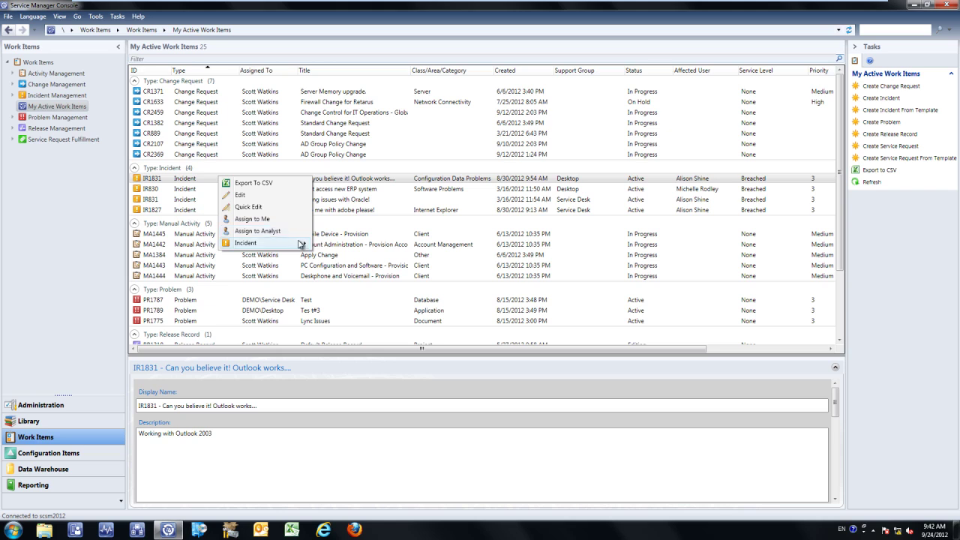
{"action": "mouse_move", "coordinate": [302, 244]}
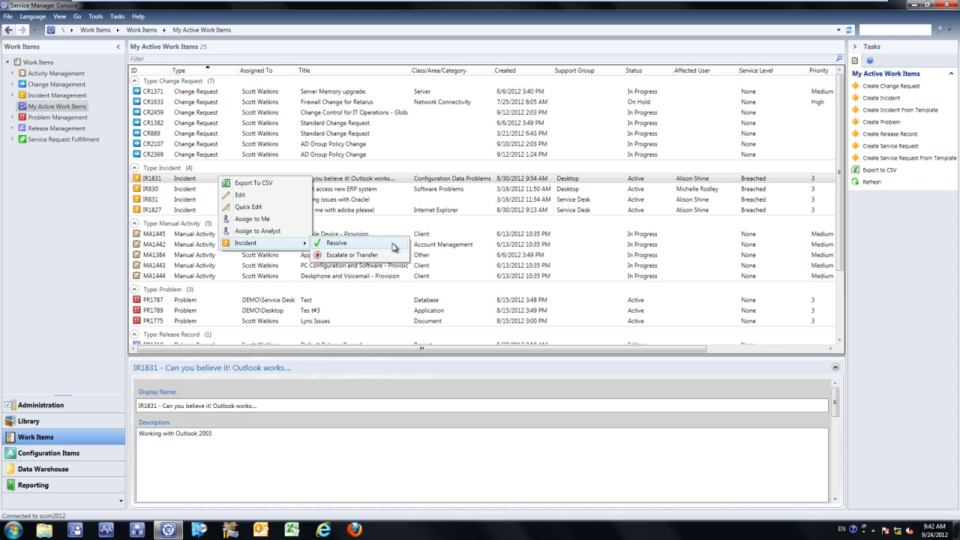
{"action": "left_click", "coordinate": [201, 237]}
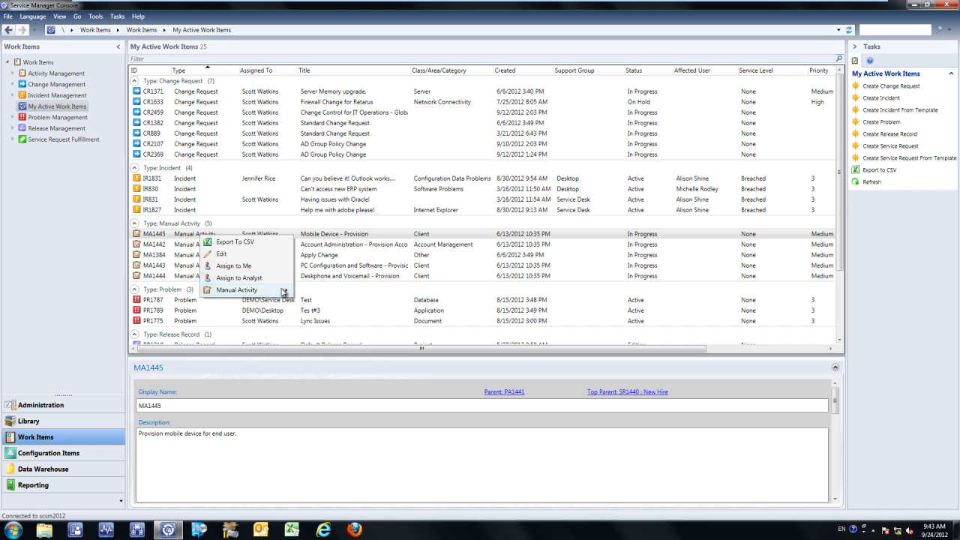
{"action": "mouse_move", "coordinate": [283, 292]}
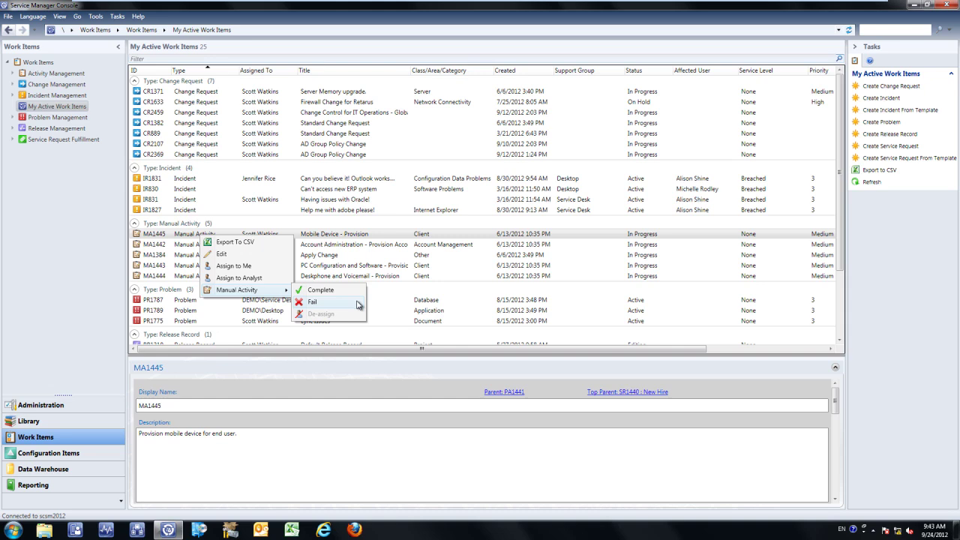
Examine the approve and reject options, with their reviewers, for the "Pre-Implementation Review" review activity
{"action": "left_click", "coordinate": [840, 243]}
{"action": "left_click_drag", "start_coordinate": [840, 244], "coordinate": [841, 324]}
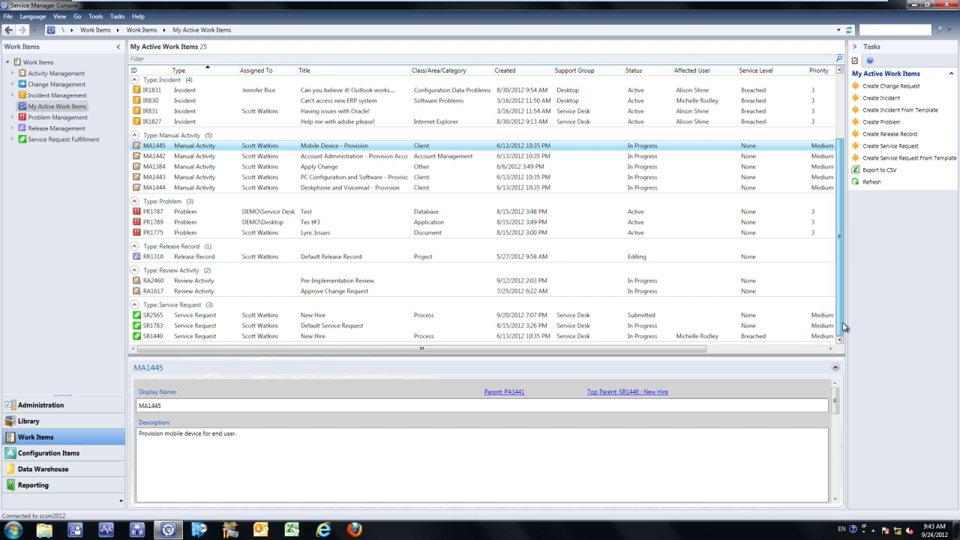
{"action": "right_click", "coordinate": [288, 283]}
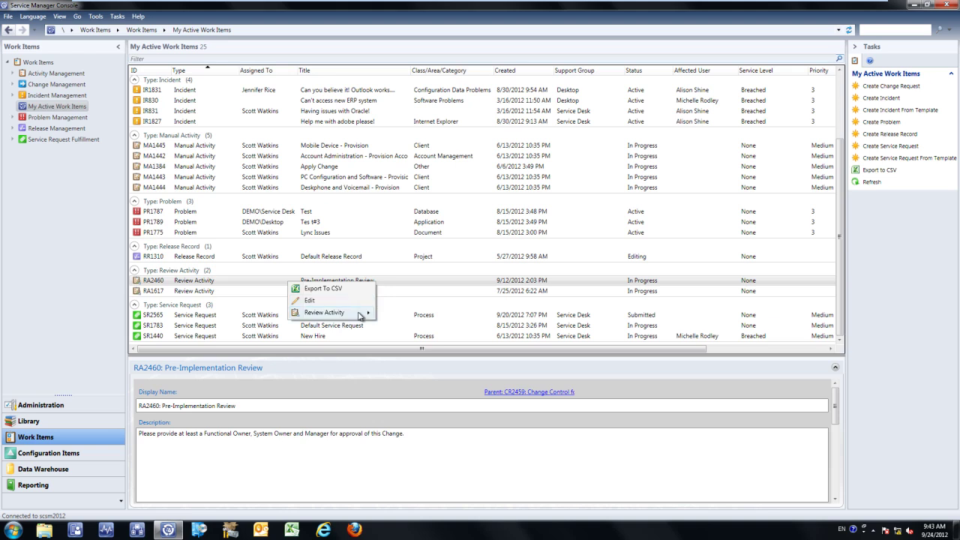
{"action": "mouse_move", "coordinate": [361, 313]}
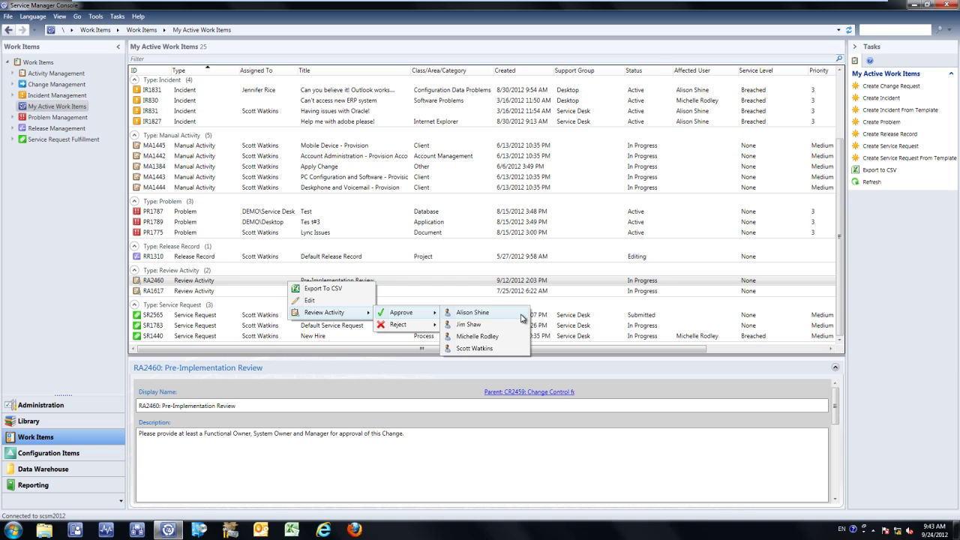
{"action": "left_click", "coordinate": [522, 318]}
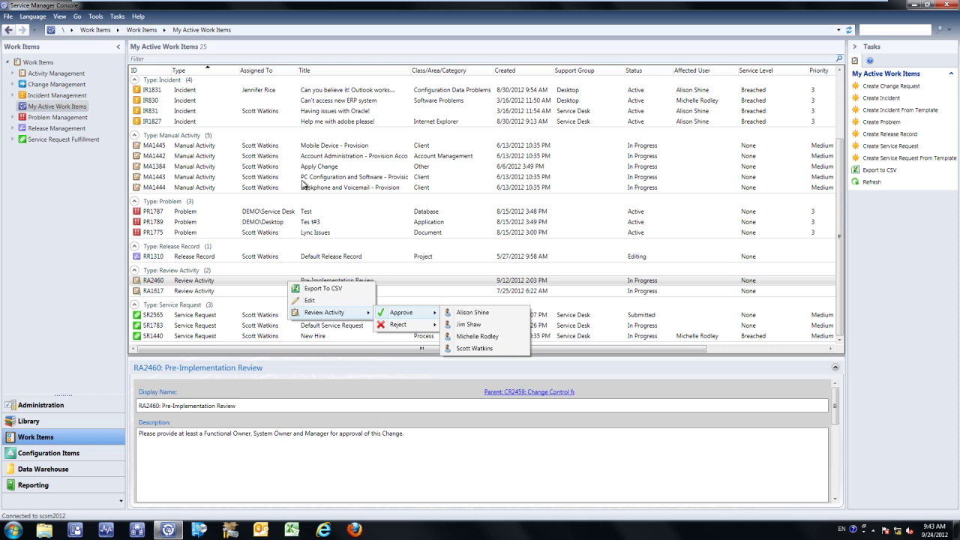
Enlarge the details preview for the "Having issues with Oracle!" incident and go to its attachments
{"action": "left_click", "coordinate": [194, 111]}
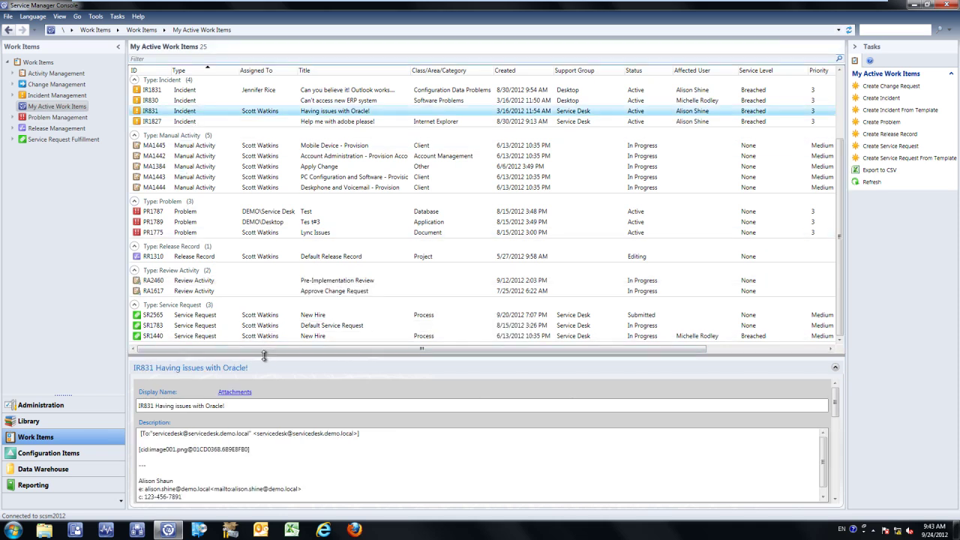
{"action": "left_click_drag", "start_coordinate": [265, 357], "coordinate": [285, 243]}
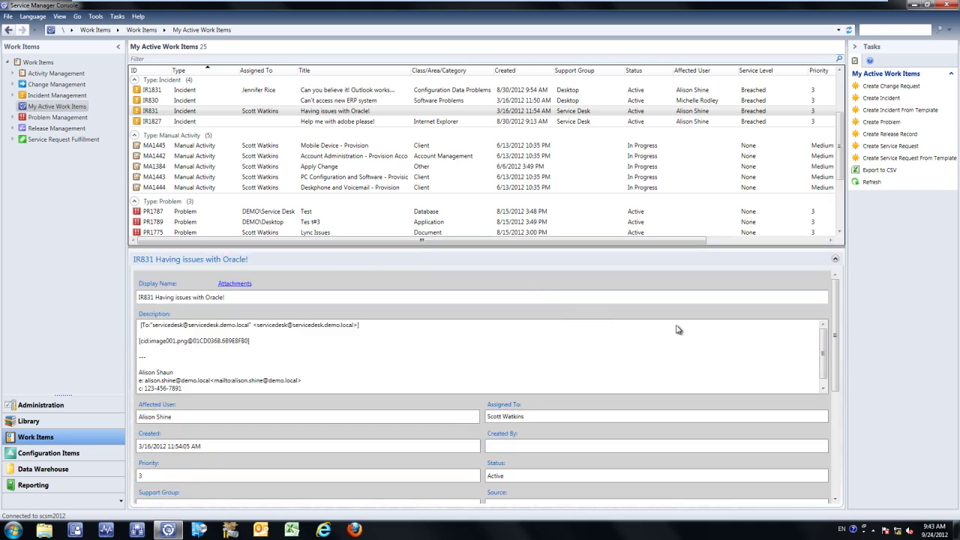
{"action": "left_click_drag", "start_coordinate": [838, 347], "coordinate": [837, 318]}
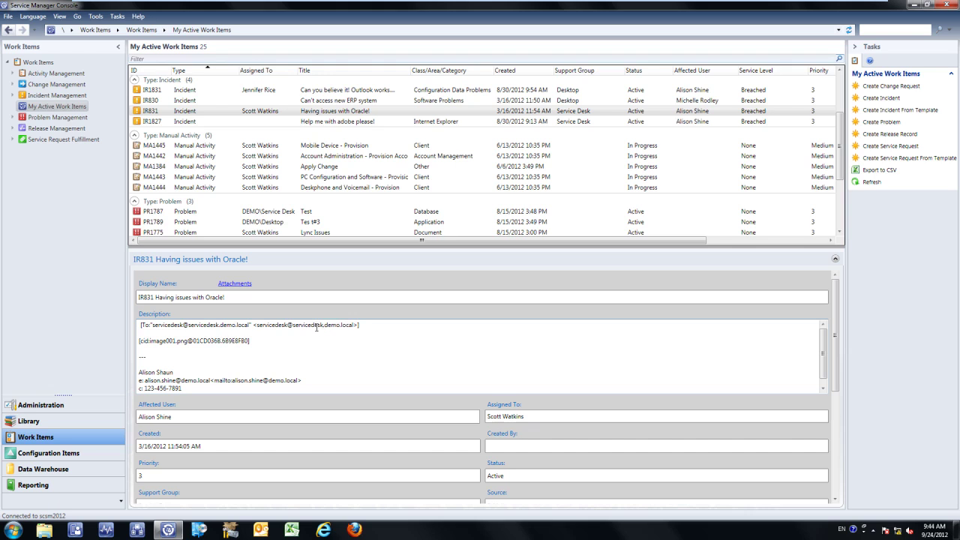
{"action": "left_click", "coordinate": [242, 288]}
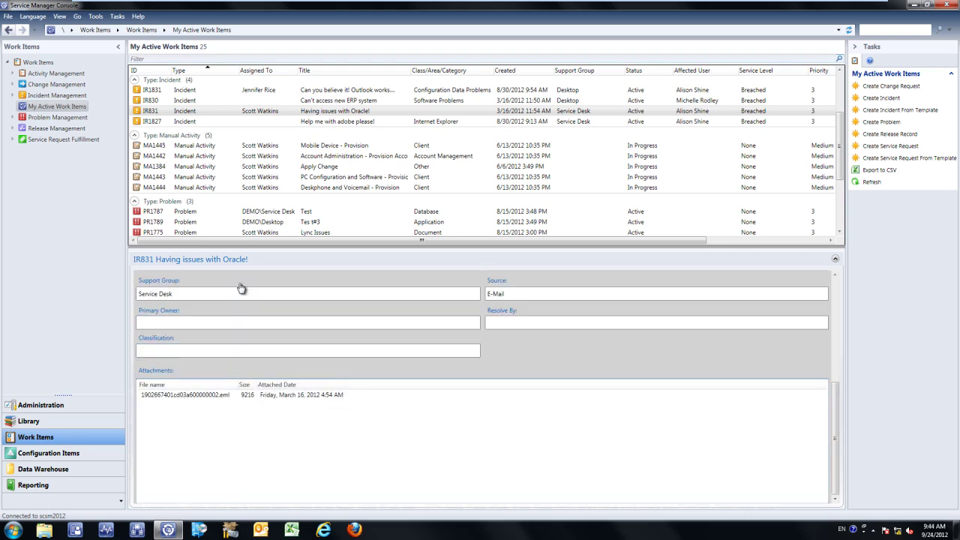
Attach Example.PNG from the Desktop folder to the "Having issues with Oracle!" incident through its details preview
{"action": "right_click", "coordinate": [346, 395]}
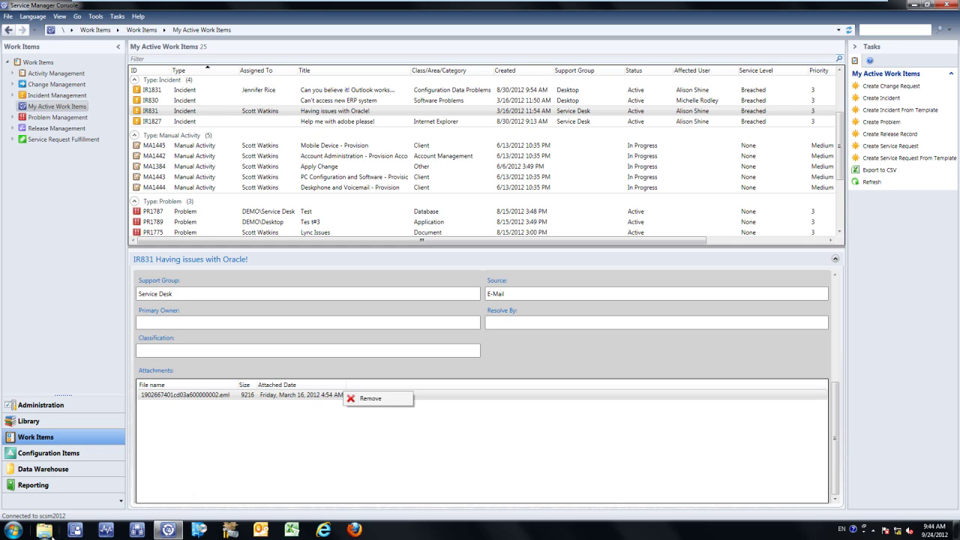
{"action": "left_click", "coordinate": [45, 531]}
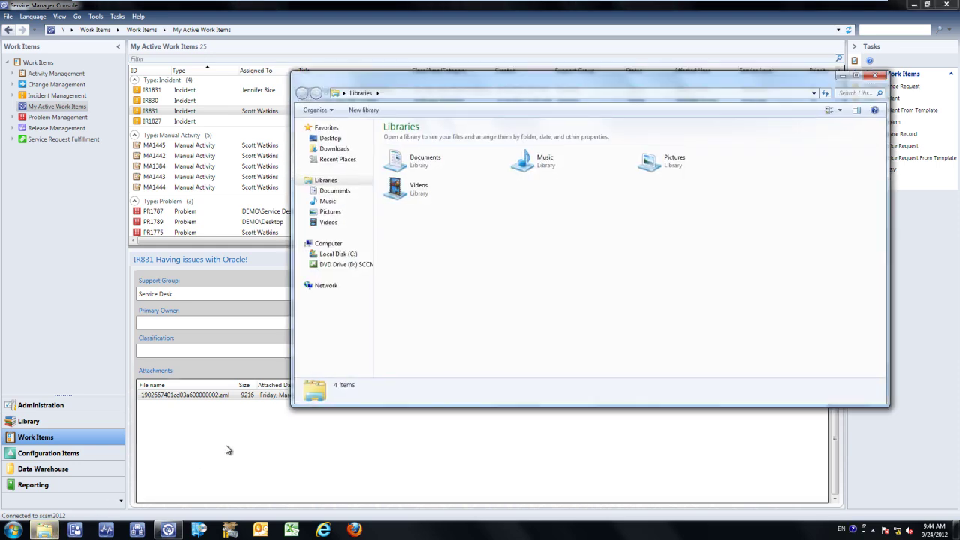
{"action": "left_click", "coordinate": [330, 139]}
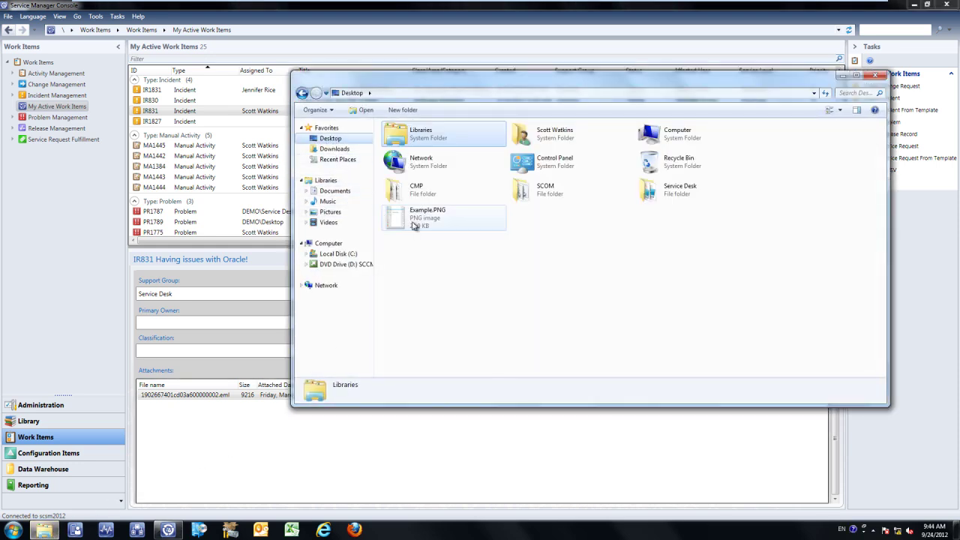
{"action": "left_click_drag", "start_coordinate": [424, 216], "coordinate": [200, 414]}
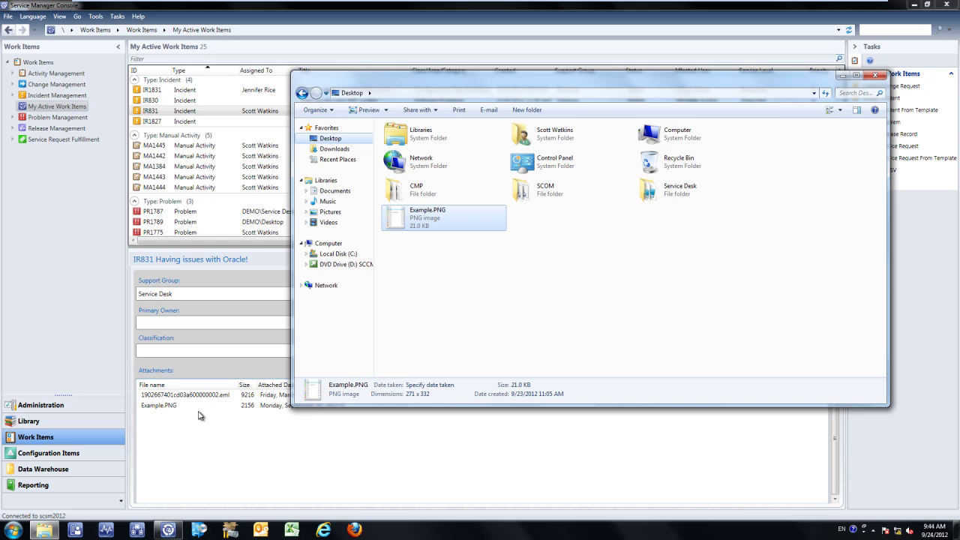
{"action": "left_click", "coordinate": [875, 77]}
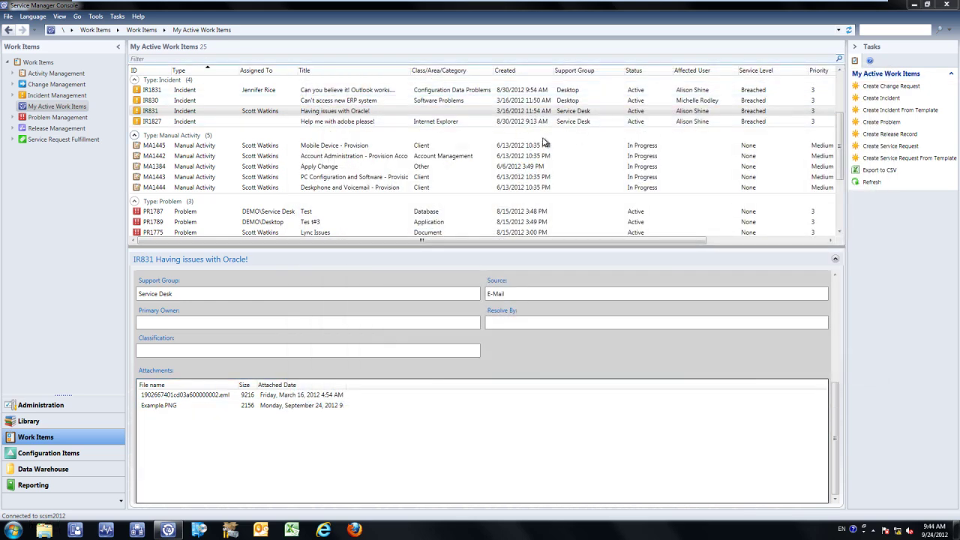
Preview the activities of the "Change Control for IT Operations - Global Group Change" request and examine the approve options for its "Pre-Implementation Review" activity
{"action": "left_click_drag", "start_coordinate": [403, 245], "coordinate": [401, 367]}
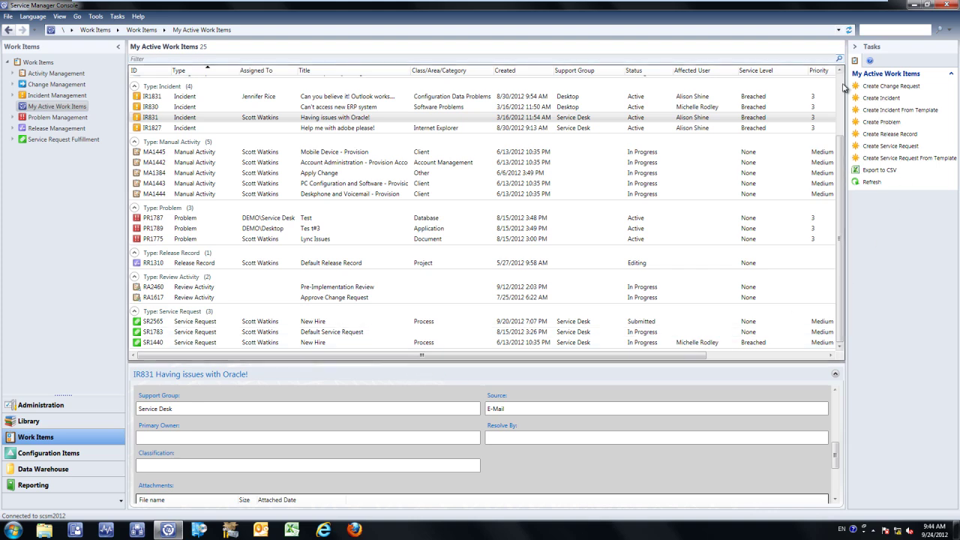
{"action": "scroll", "coordinate": [842, 88], "scroll_direction": "up", "scroll_amount": 3}
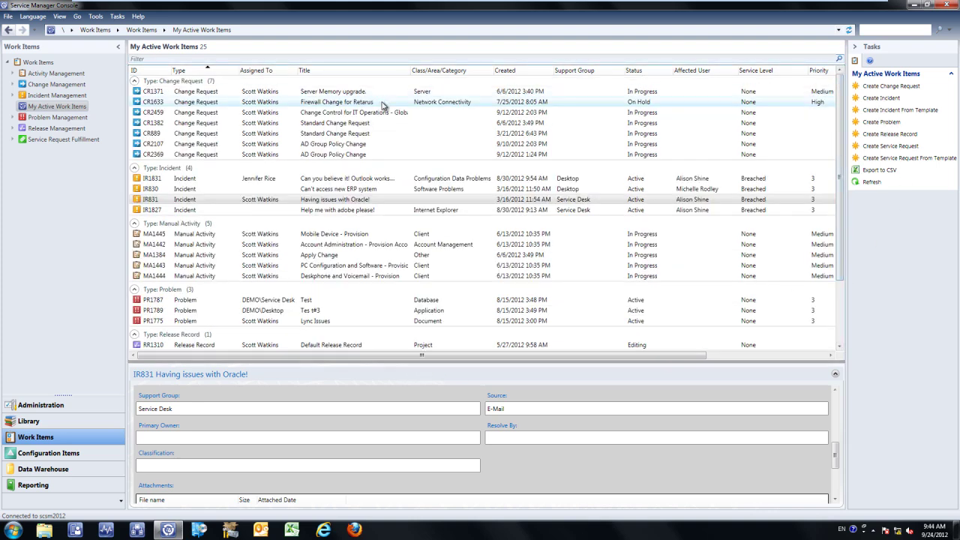
{"action": "left_click", "coordinate": [353, 112]}
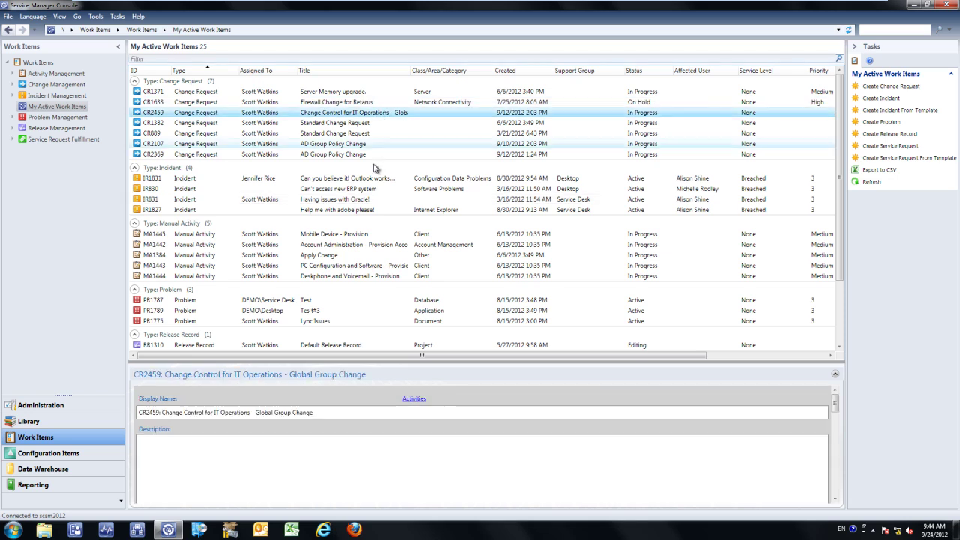
{"action": "left_click_drag", "start_coordinate": [367, 361], "coordinate": [393, 244]}
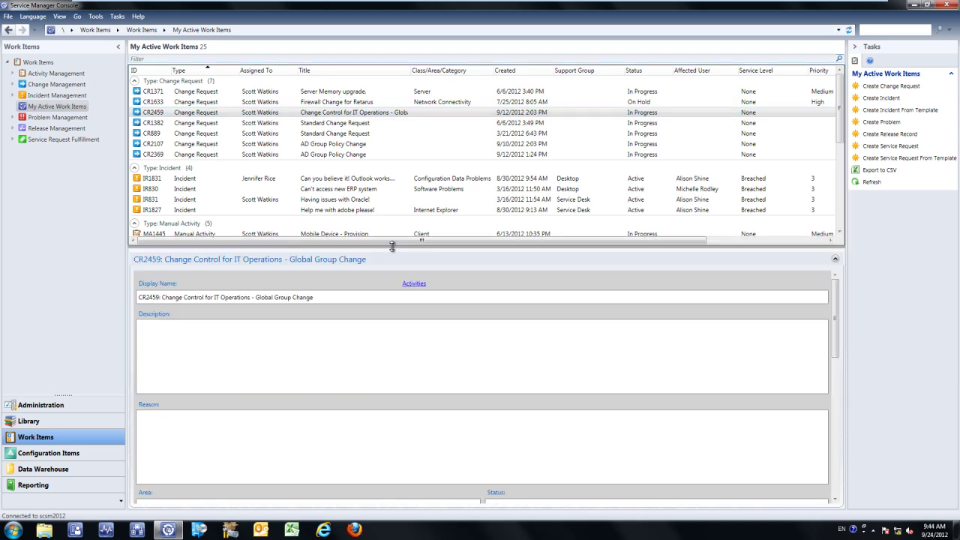
{"action": "left_click", "coordinate": [416, 284]}
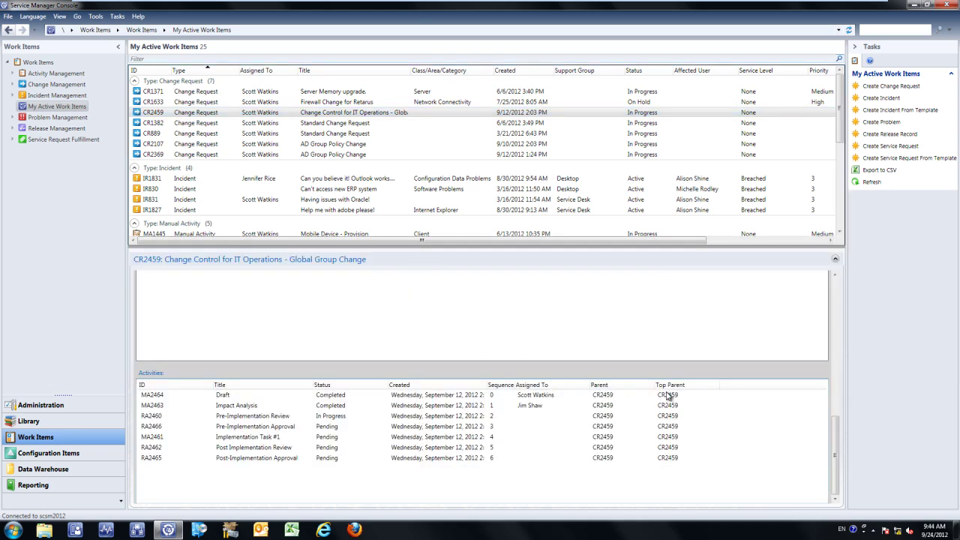
{"action": "right_click", "coordinate": [376, 422]}
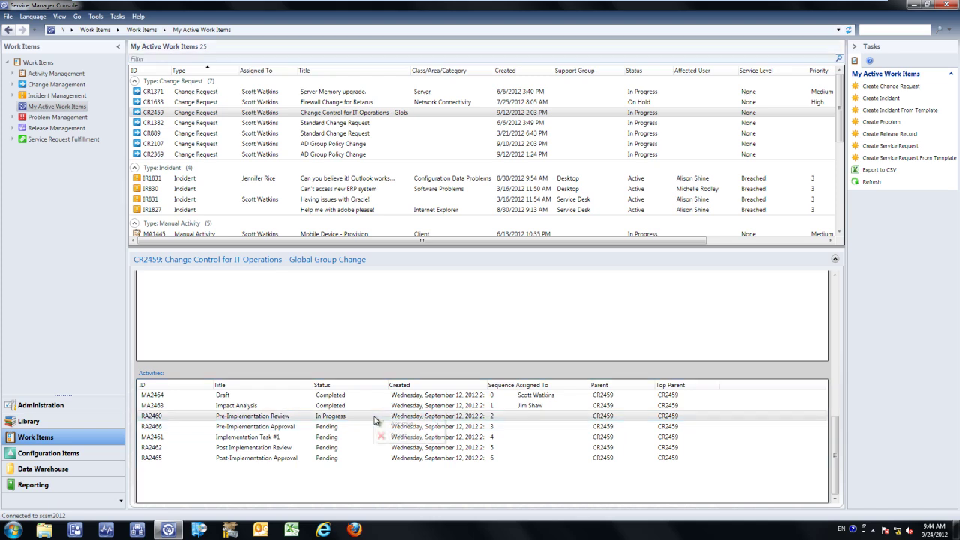
{"action": "mouse_move", "coordinate": [408, 426]}
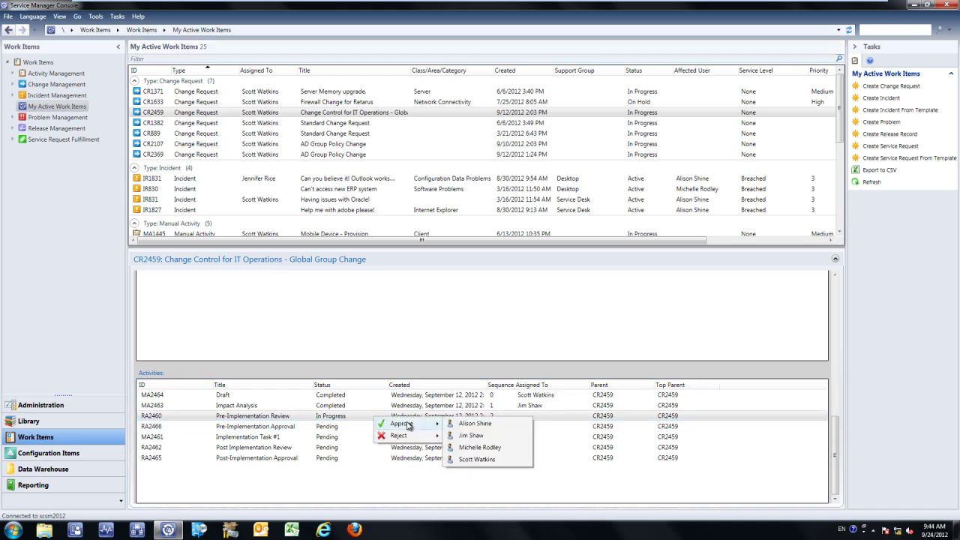